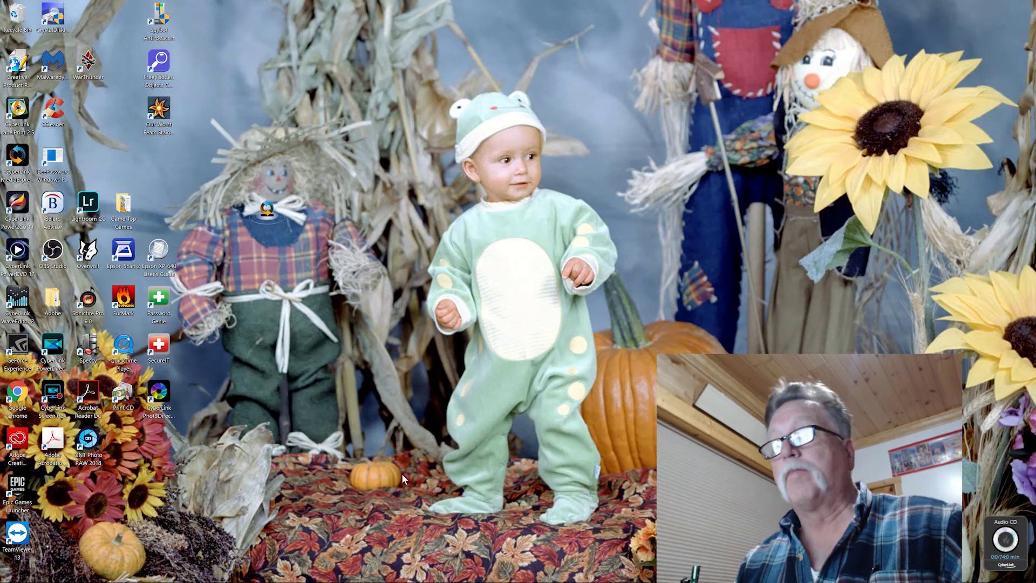
Bring the Premiere Pro Facebook Videos project to the front from the taskbar
mouse_move(344, 580)
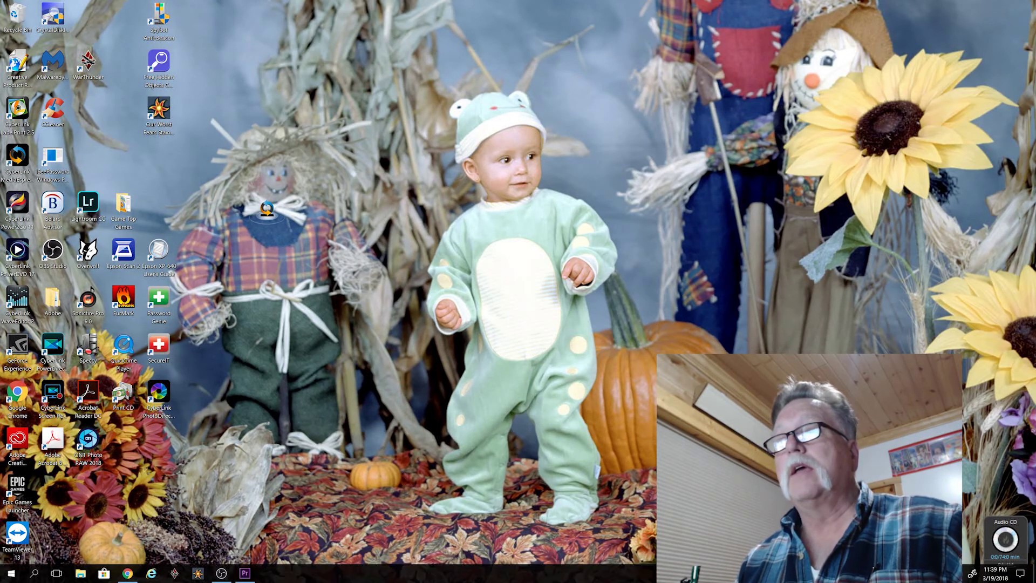
left_click(243, 574)
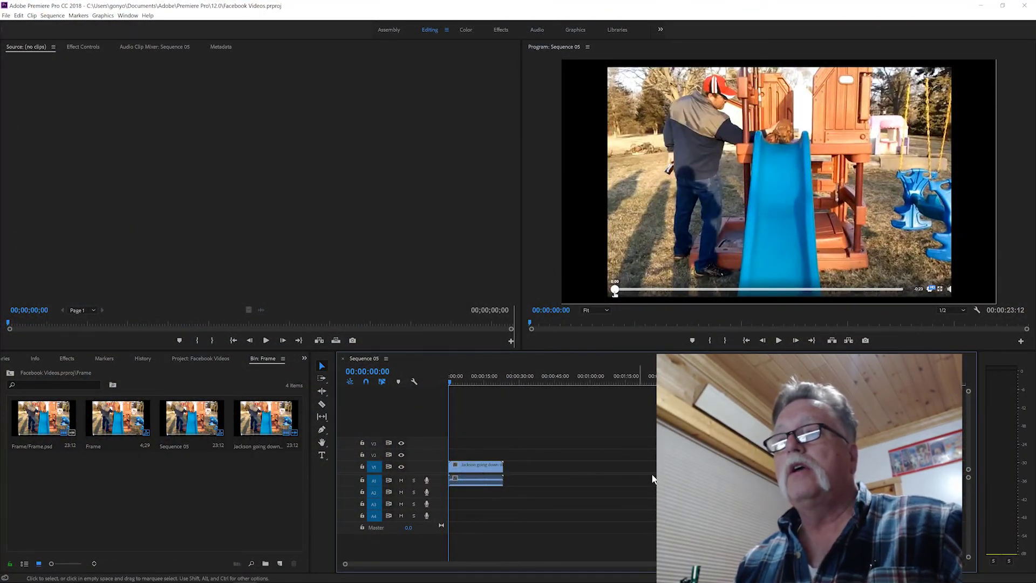
left_click(779, 341)
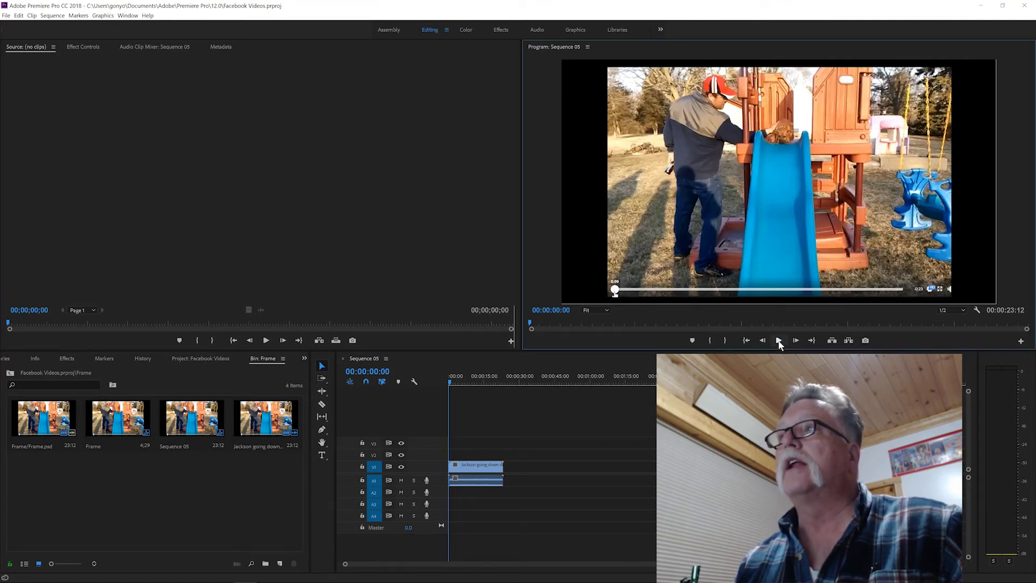
left_click(779, 341)
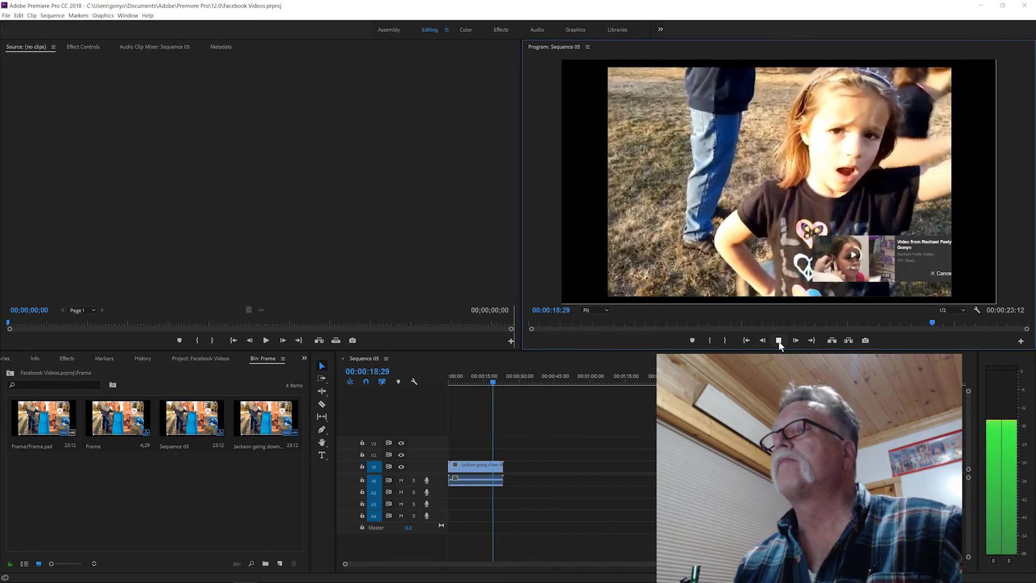
left_click(779, 341)
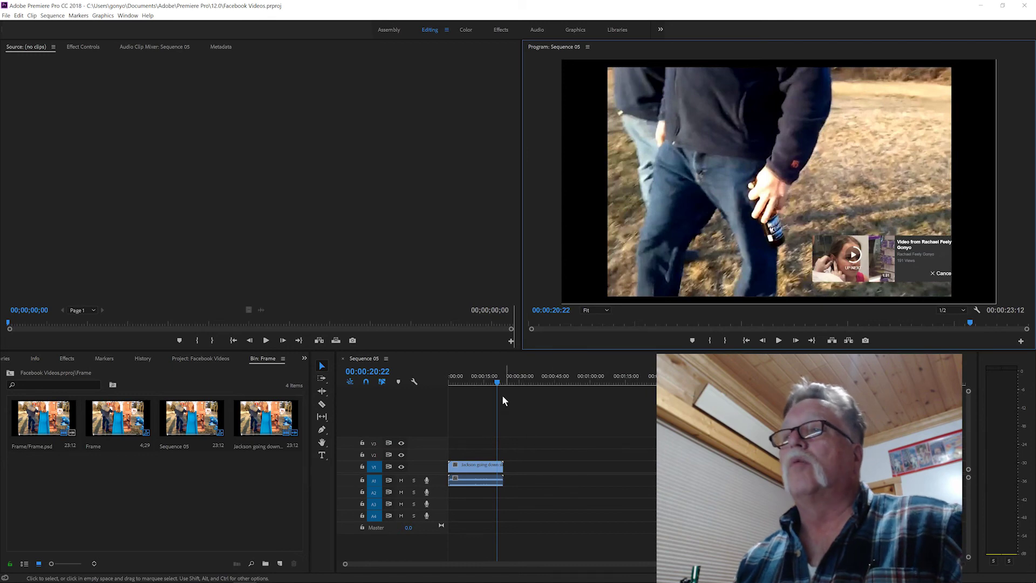
left_click_drag(498, 383, 443, 392)
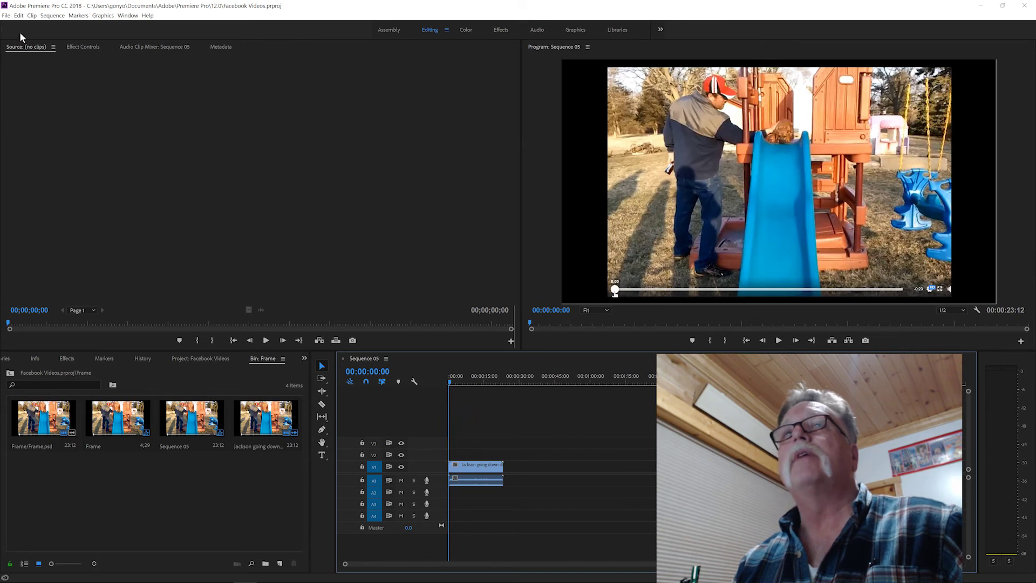
Open the Audio Hardware page of Premiere Pro's preferences
left_click(19, 16)
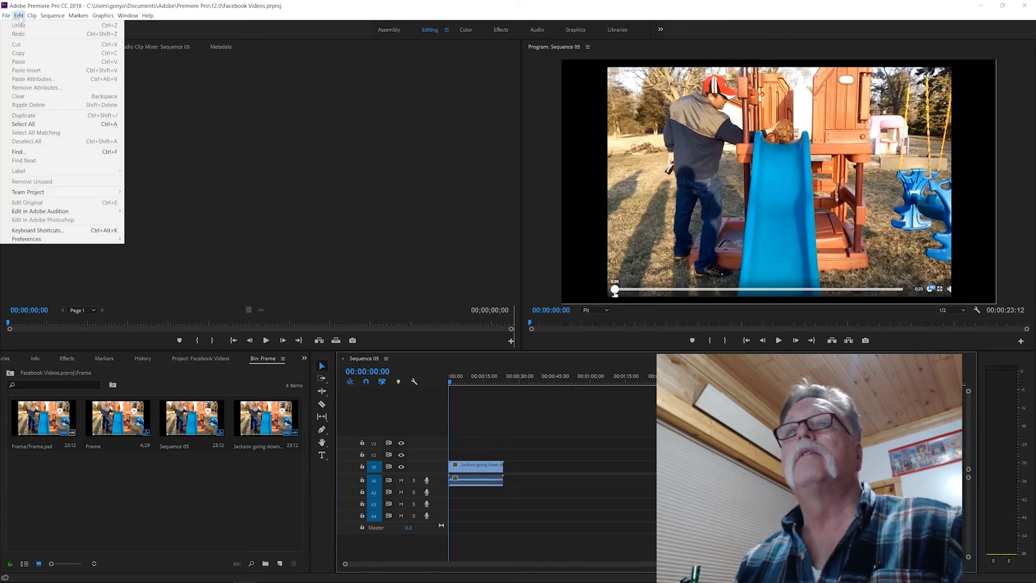
mouse_move(35, 239)
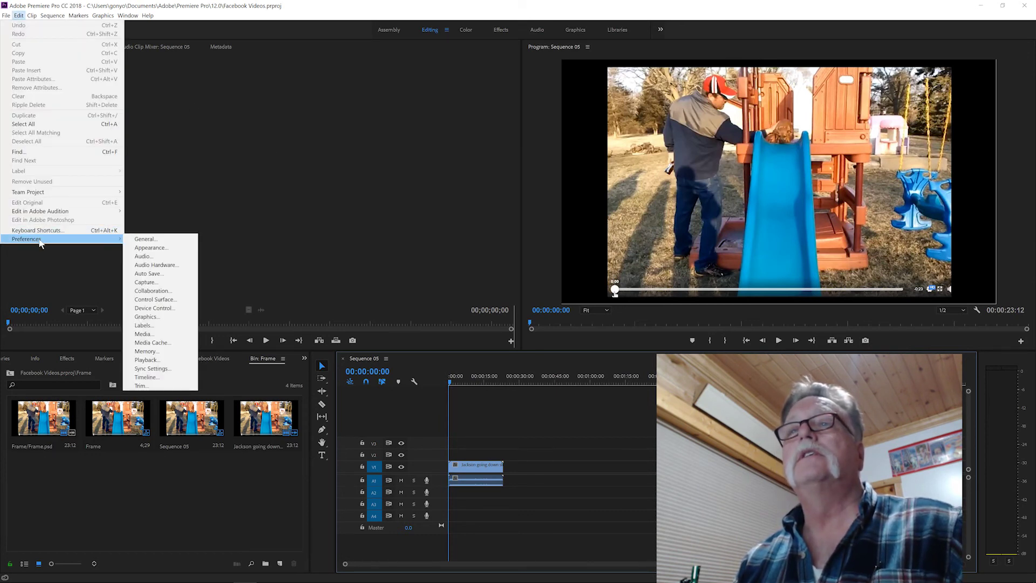
left_click(153, 265)
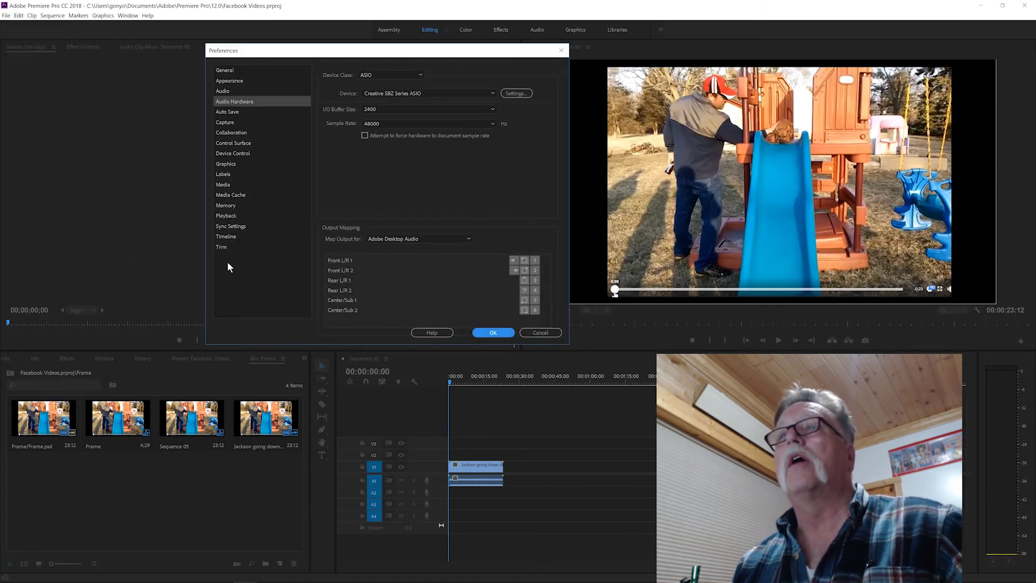
Review the Device Class options and switch the device class from ASIO to MME
left_click(421, 75)
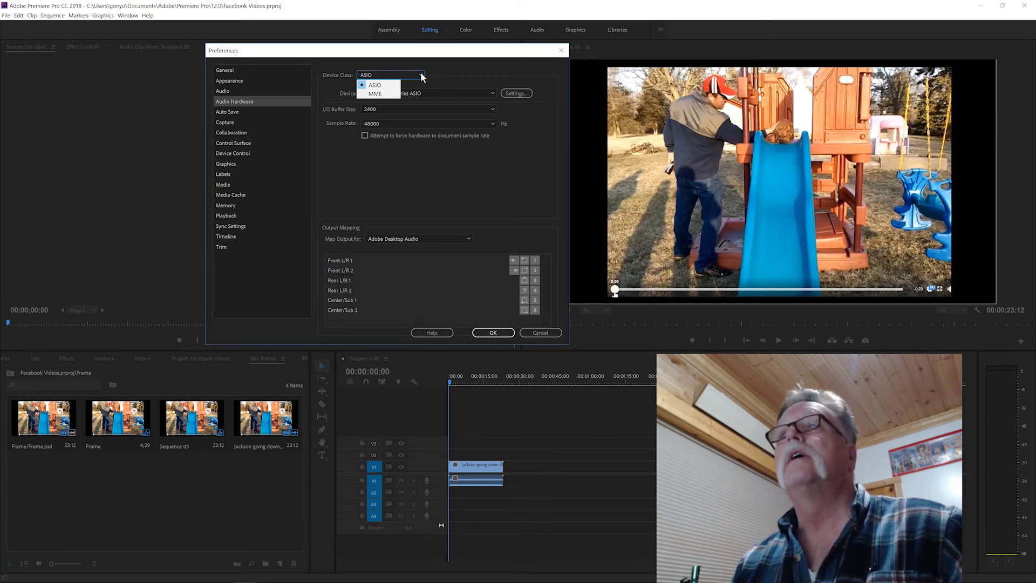
left_click(420, 75)
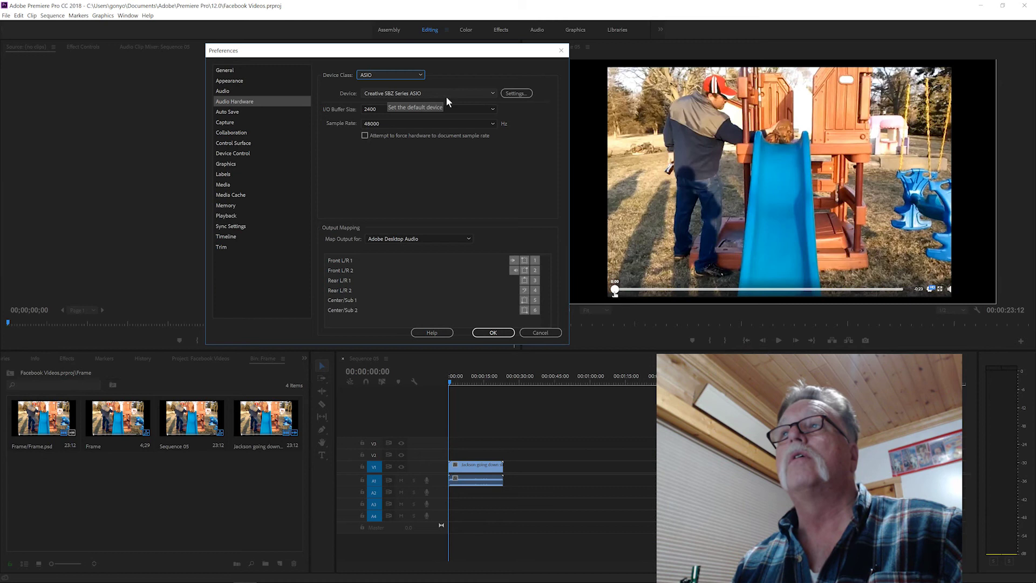
left_click(421, 76)
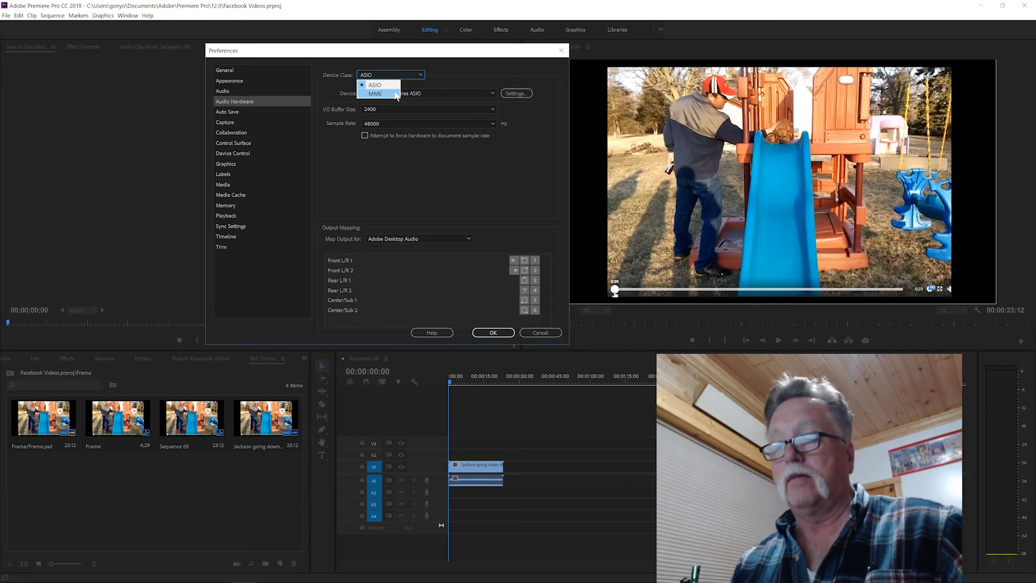
left_click(445, 69)
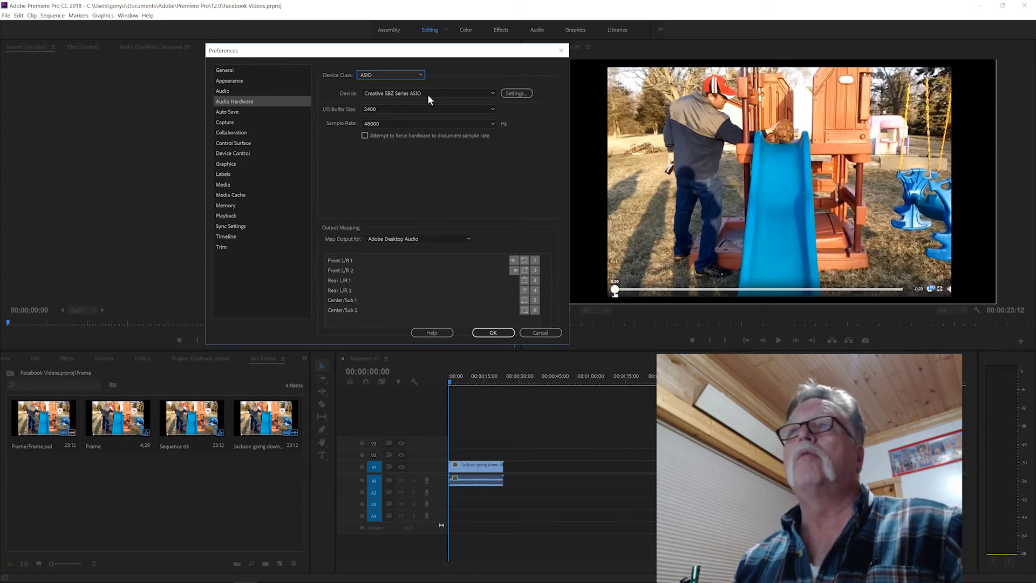
left_click(420, 75)
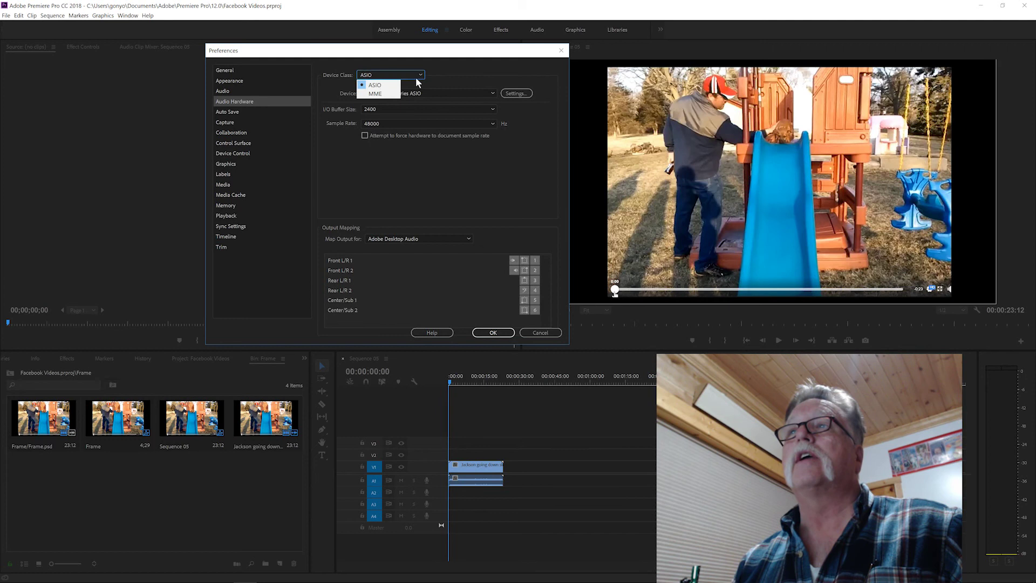
left_click(394, 94)
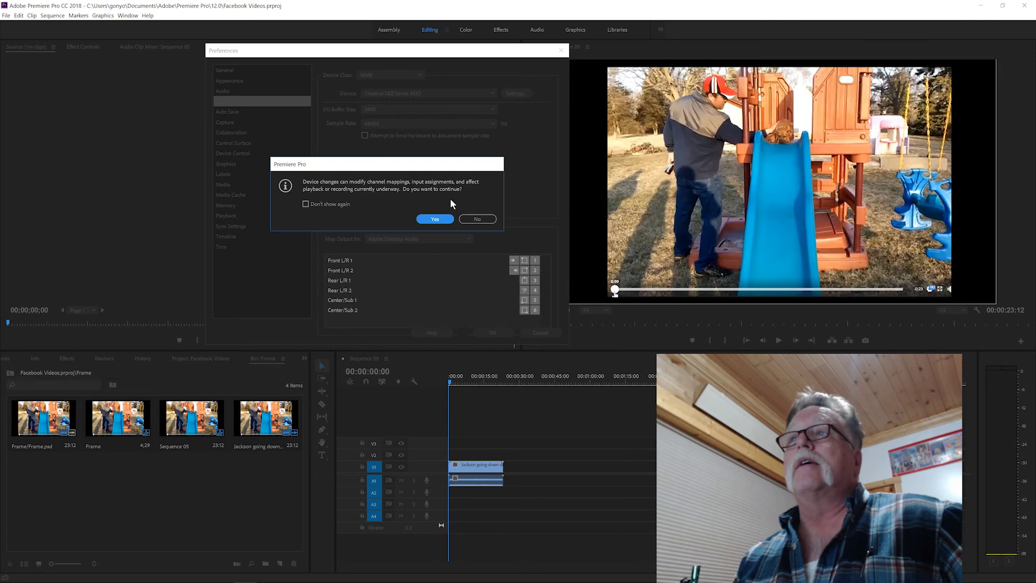
Answer the device class change warning and close Preferences with OK
key("Return")
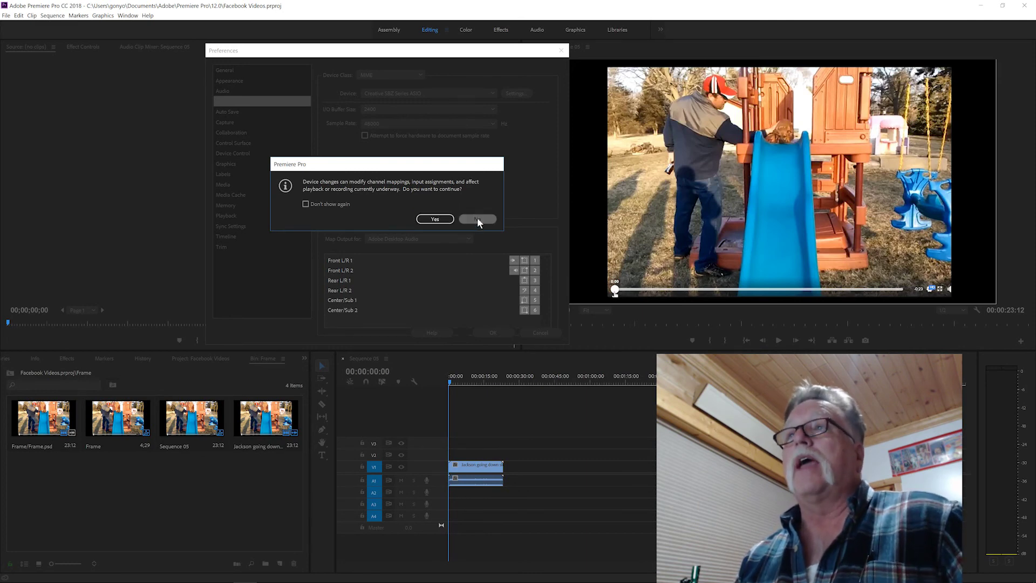
left_click(492, 332)
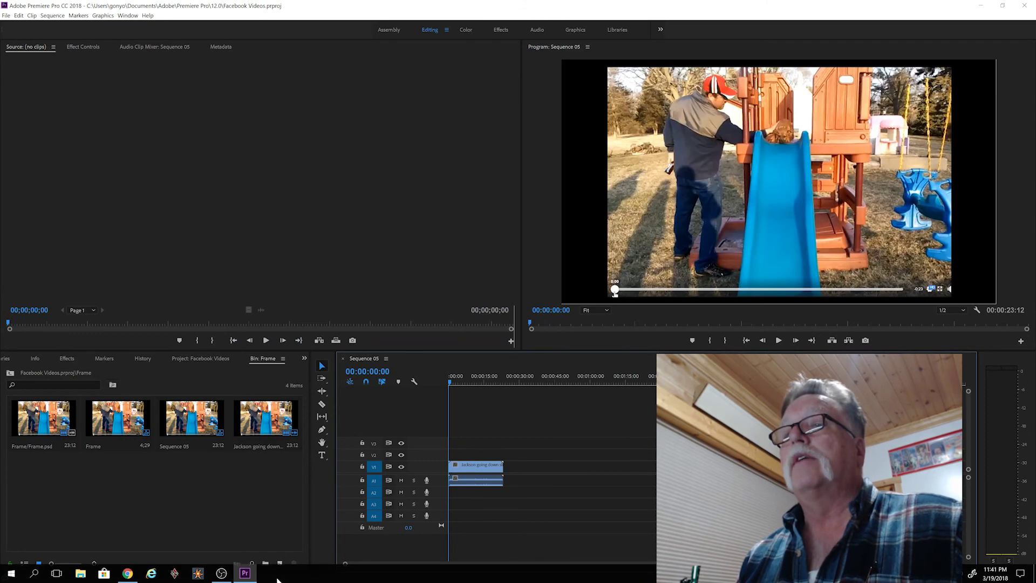
Bring up the Sweetwater article on ASIO, WDM and MME drivers and highlight 'latency'
mouse_move(195, 576)
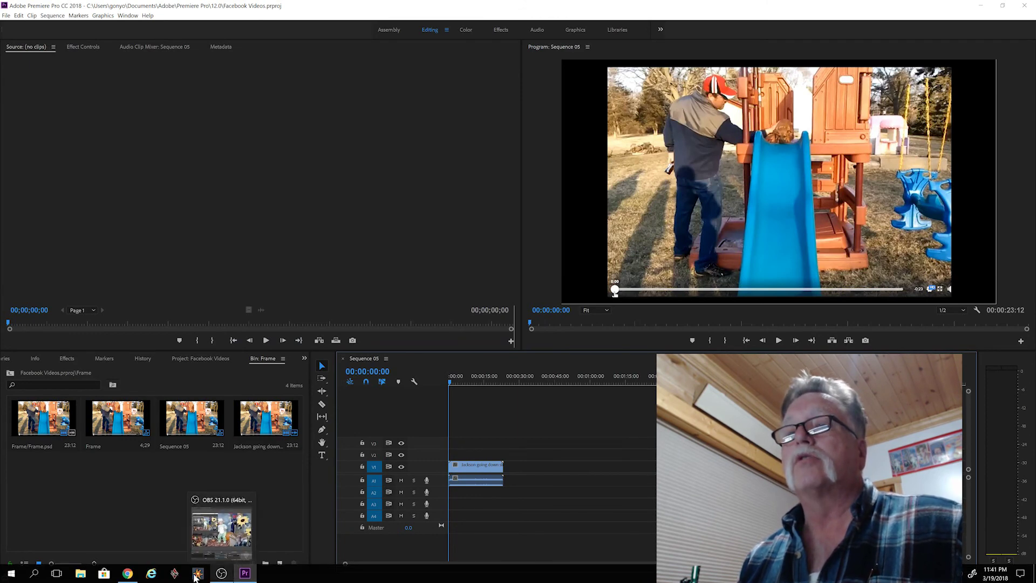
left_click(128, 573)
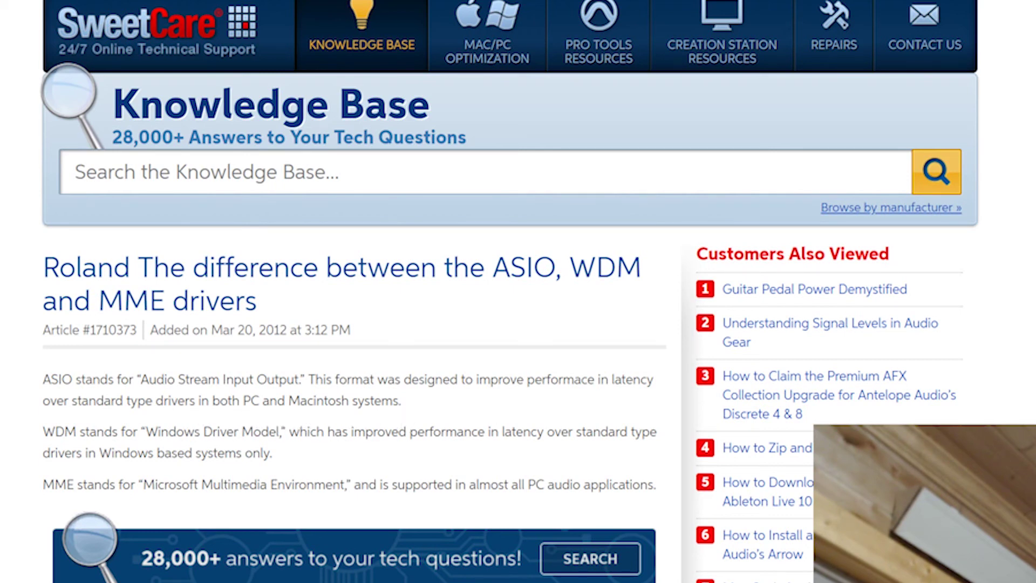
left_click_drag(609, 380, 655, 381)
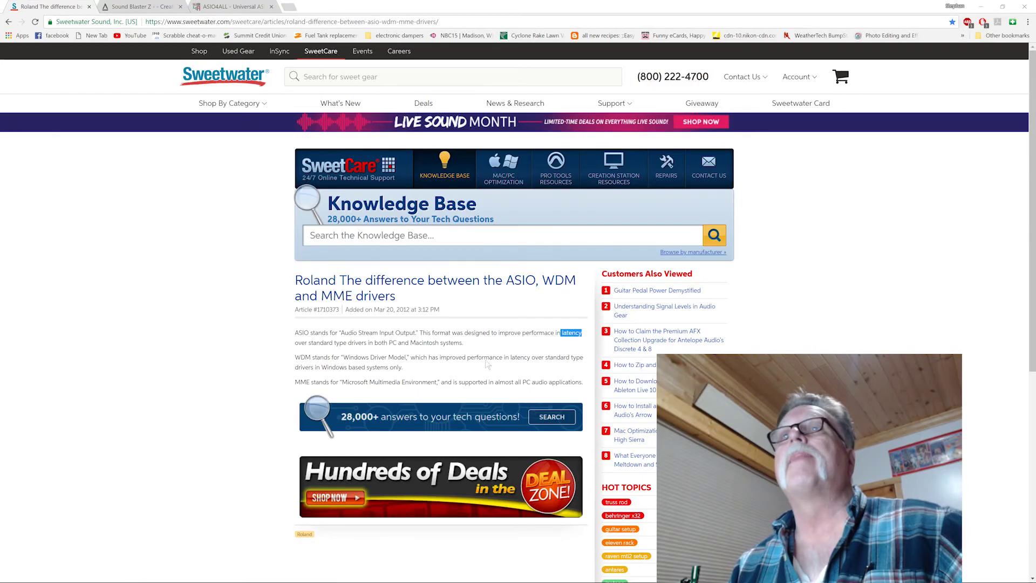
Scroll the Sound Blaster Z product page to its Content Creation section advertising ASIO support
left_click(136, 8)
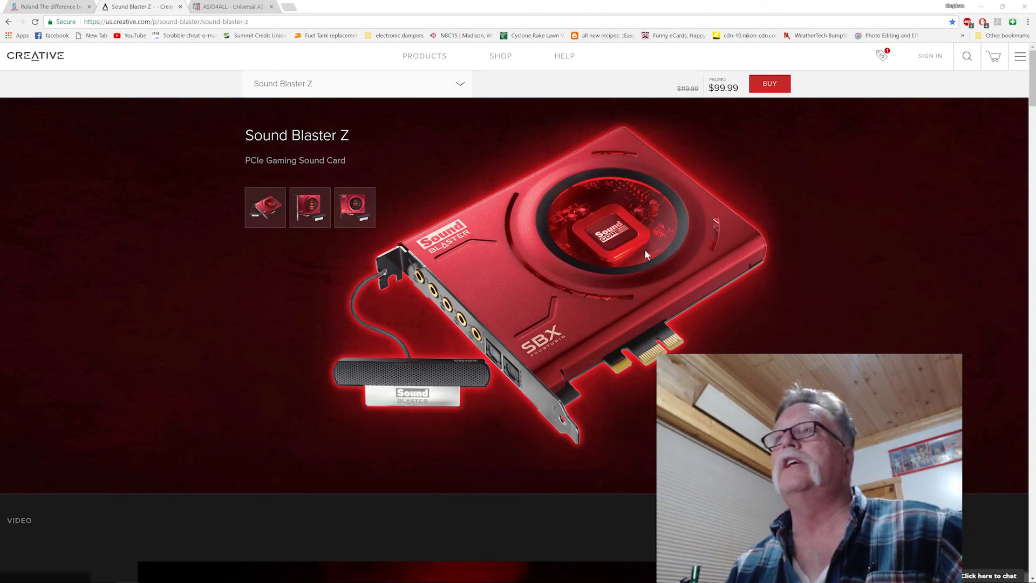
scroll(782, 306, "down", 8)
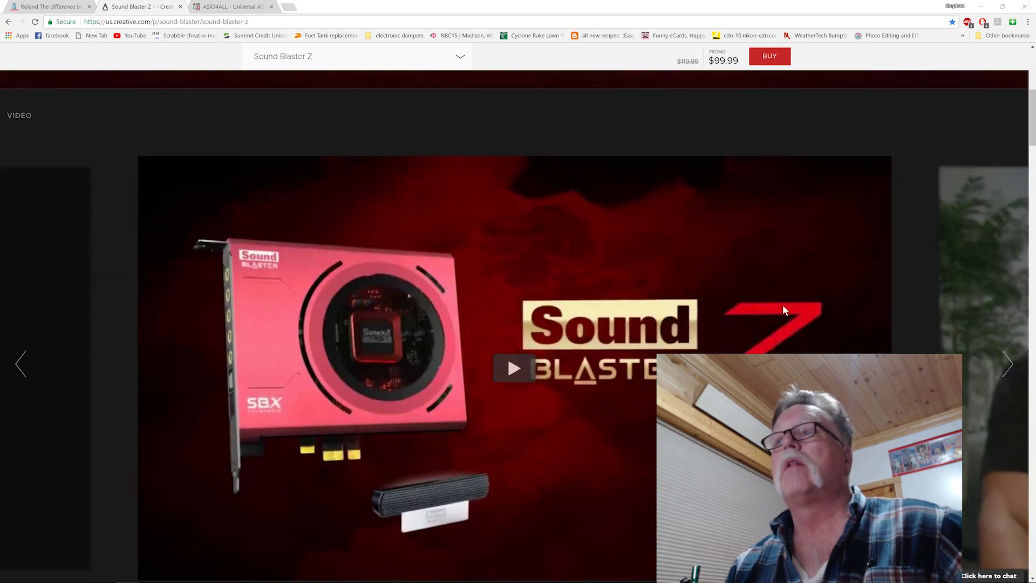
scroll(783, 305, "down", 6)
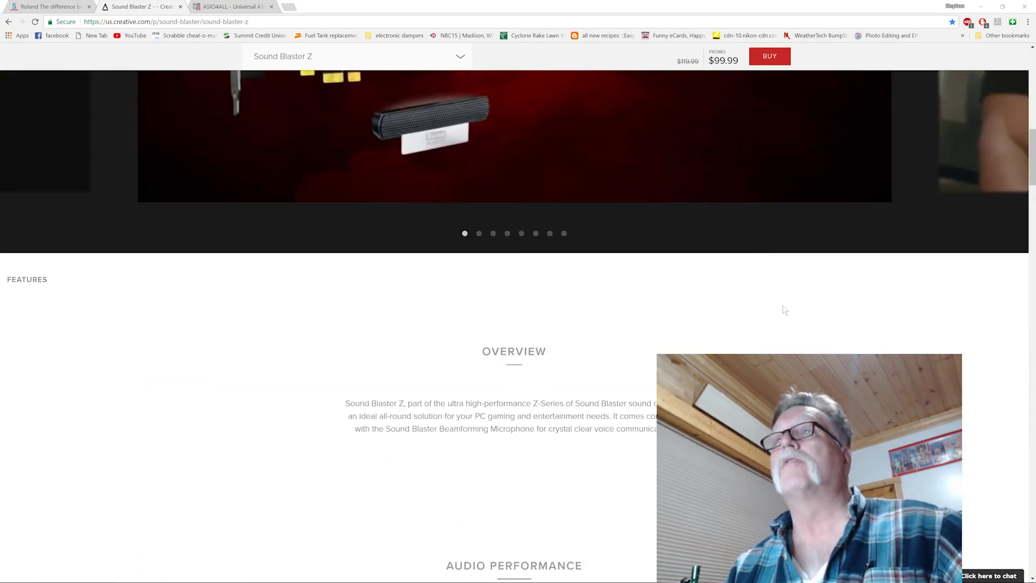
scroll(784, 310, "up", 7)
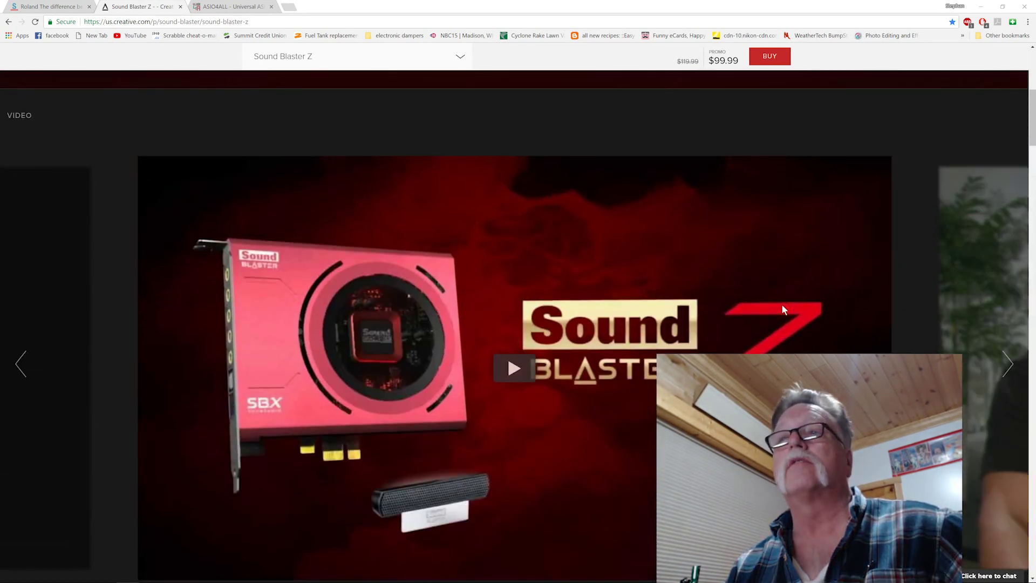
scroll(784, 310, "down", 9)
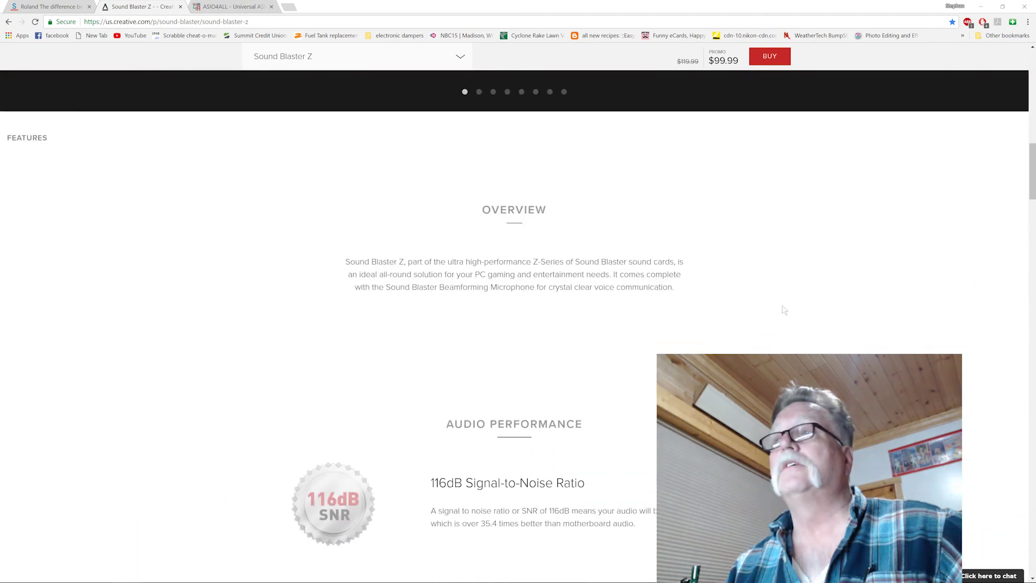
scroll(784, 310, "down", 7)
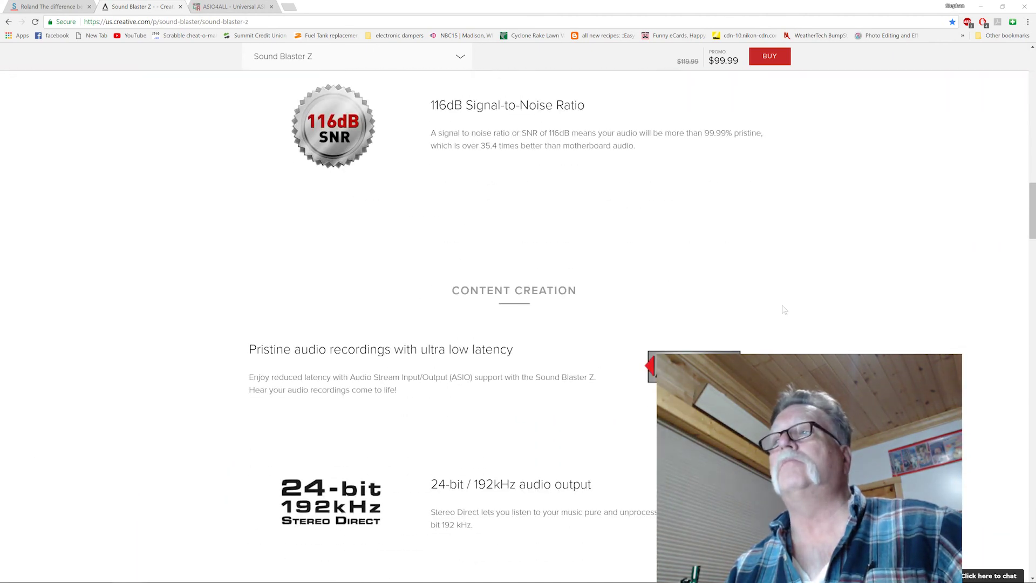
scroll(784, 310, "down", 2)
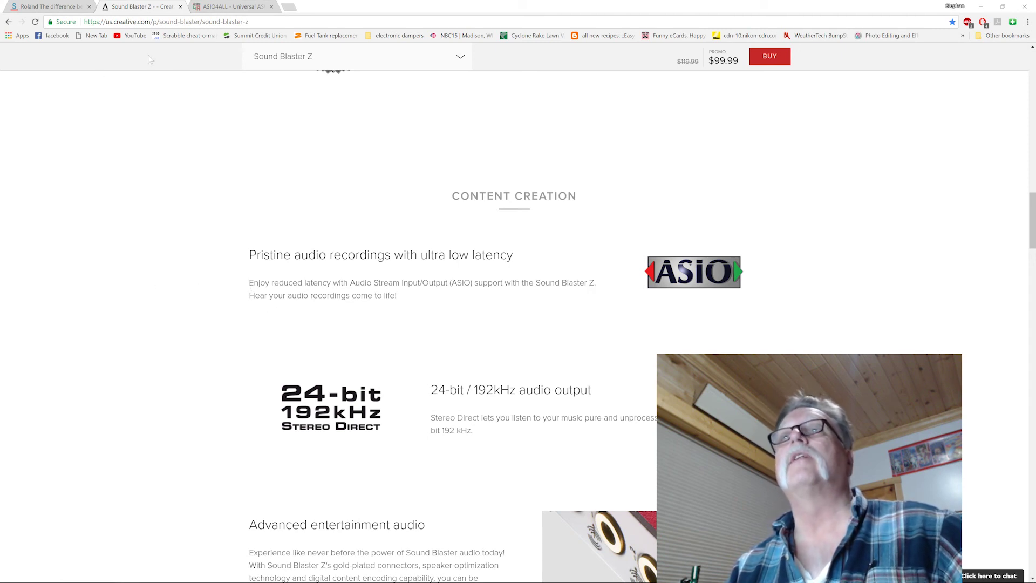
Look over the ASIO4ALL Universal ASIO Driver downloads page, then minimize Chrome back to Premiere Pro
left_click(230, 11)
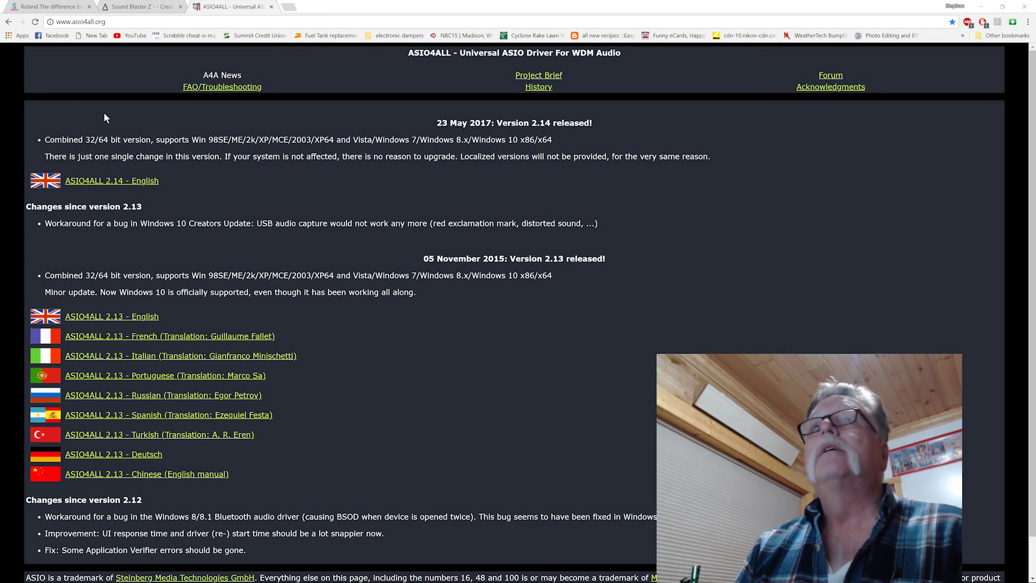
left_click(980, 6)
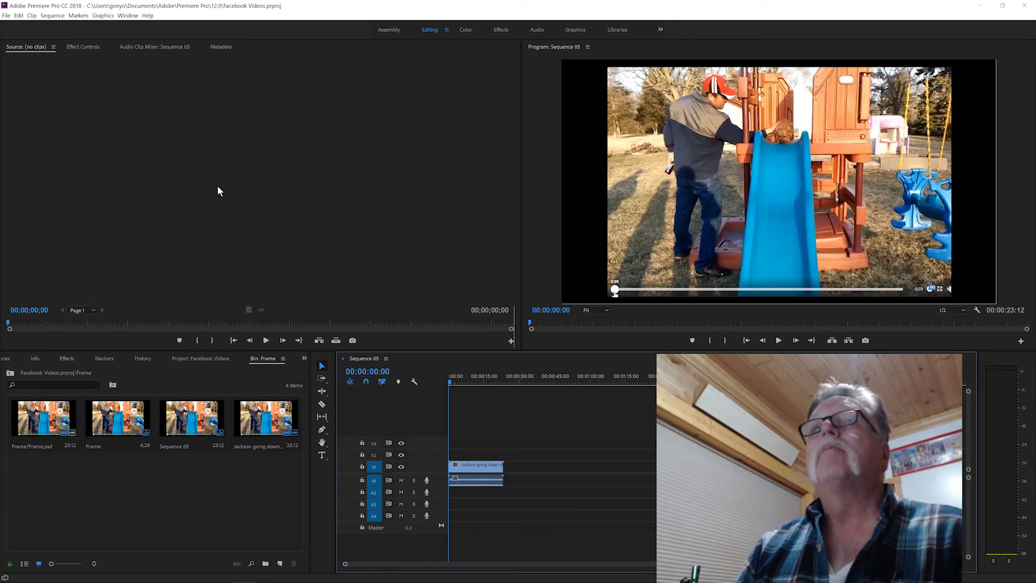
mouse_move(296, 581)
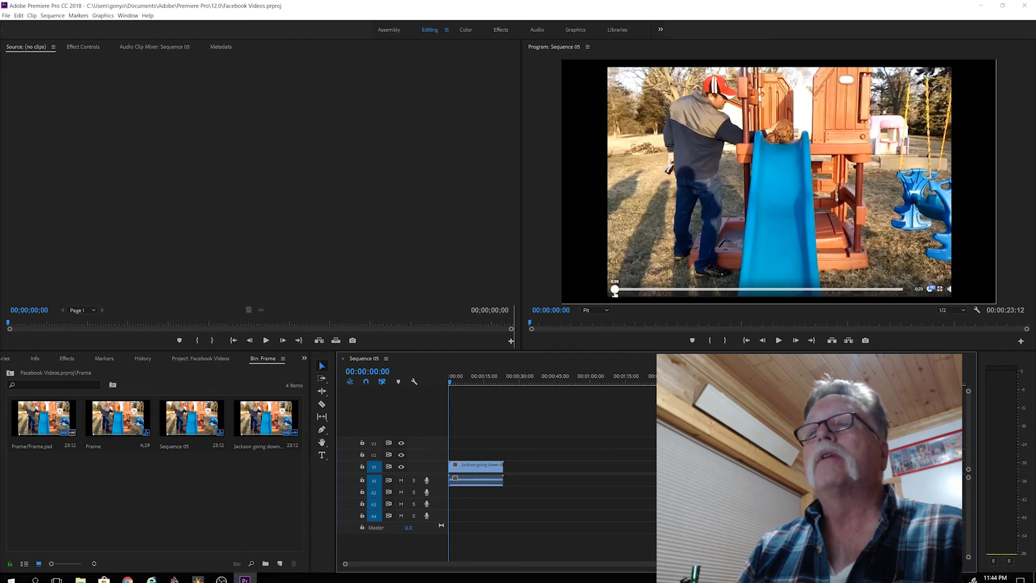
left_click(127, 573)
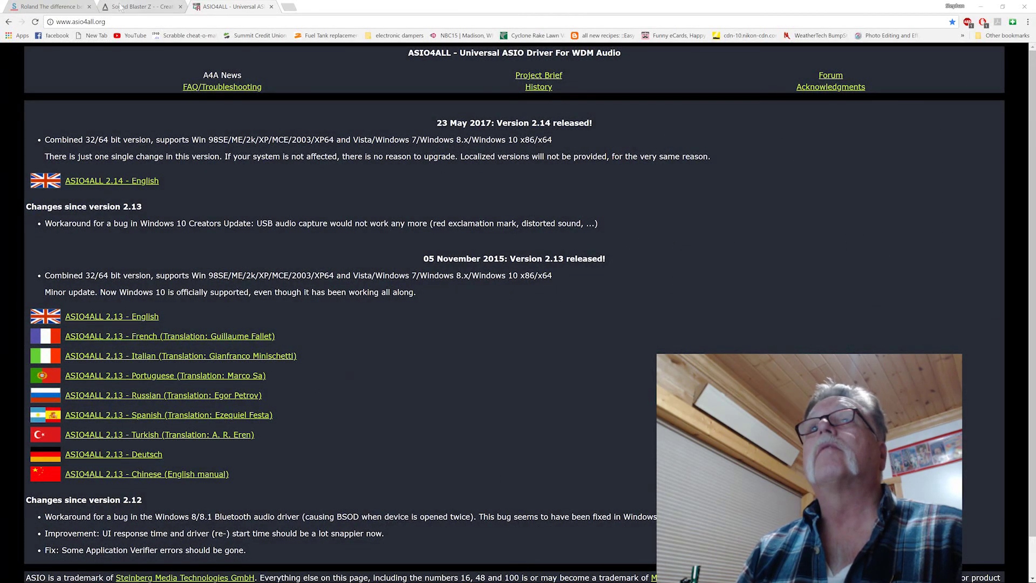
left_click(54, 8)
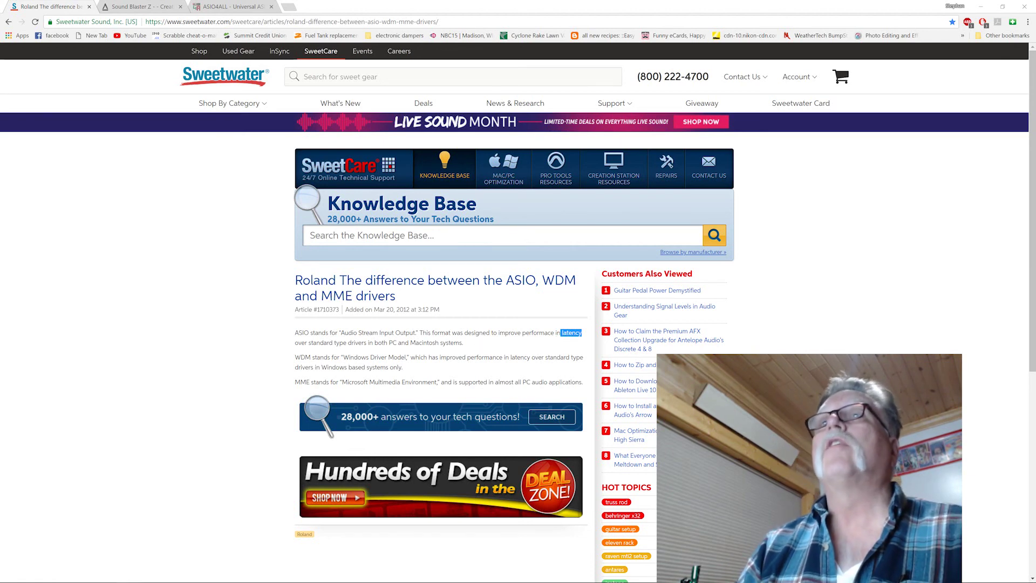
left_click(982, 8)
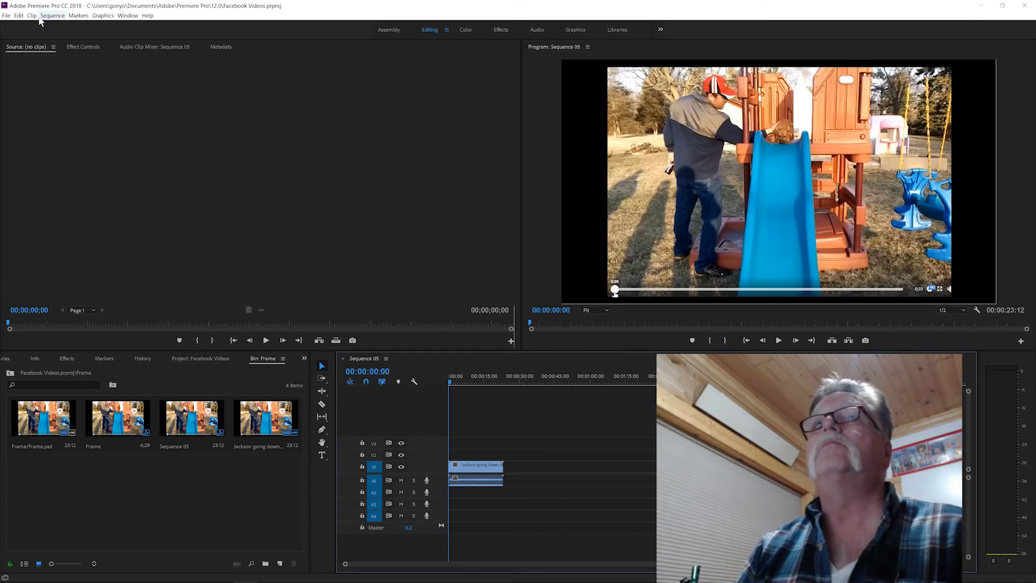
Reopen the Audio Hardware preferences in Premiere Pro
left_click(19, 15)
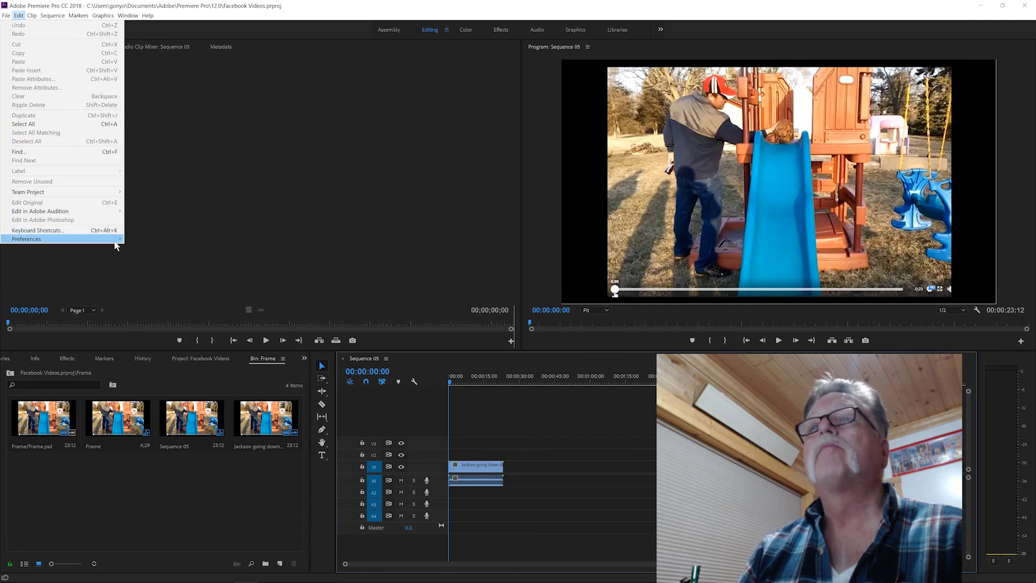
mouse_move(116, 243)
left_click(143, 266)
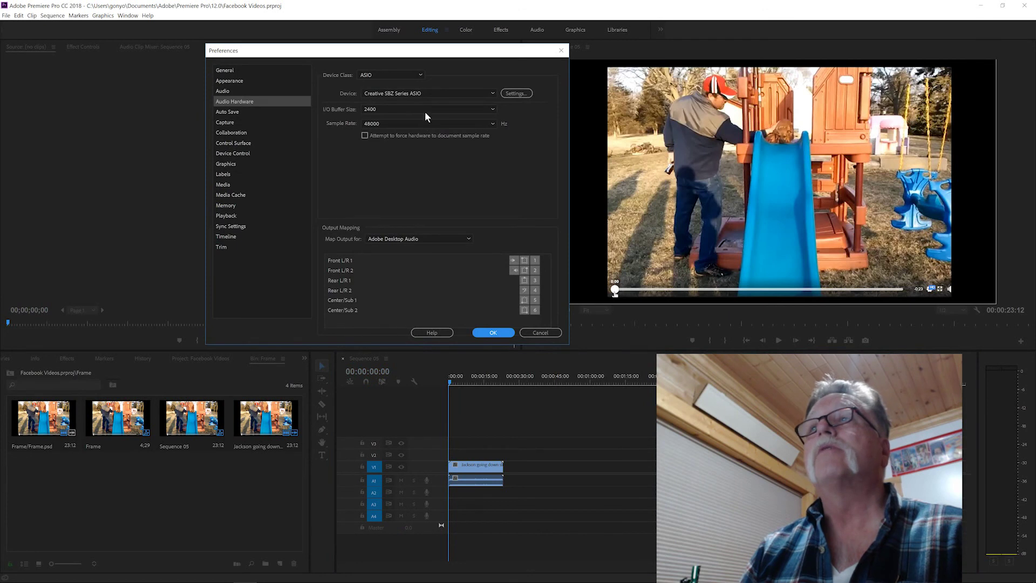
Try MME as device class, decline the change to keep Creative SBZ ASIO, and close Preferences
left_click(421, 75)
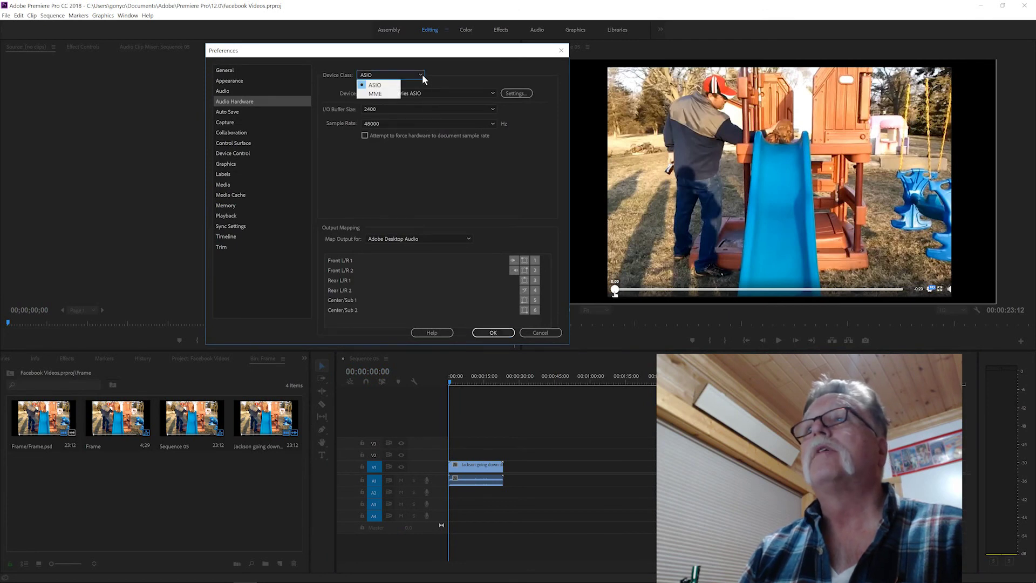
left_click(382, 94)
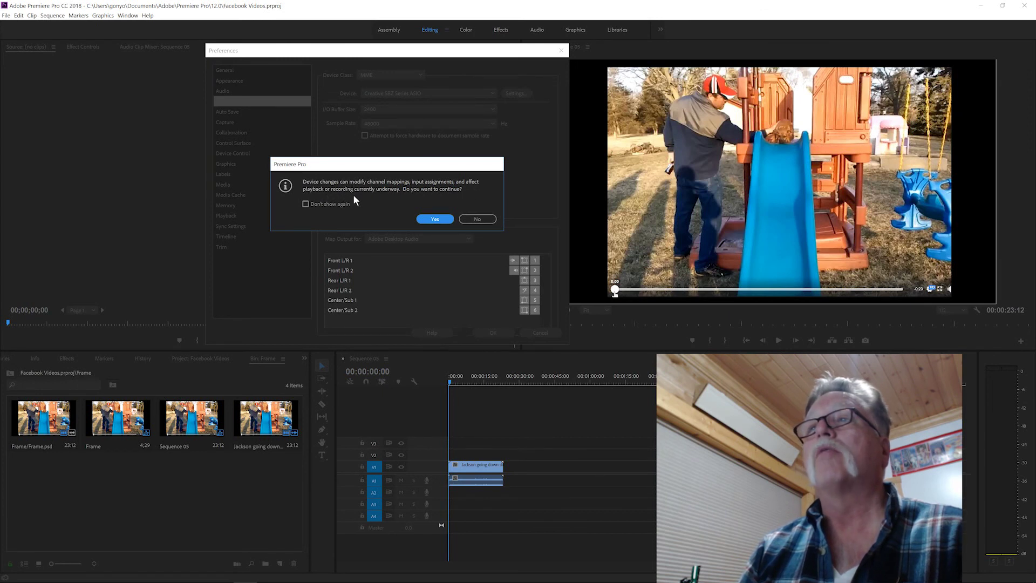
left_click(467, 219)
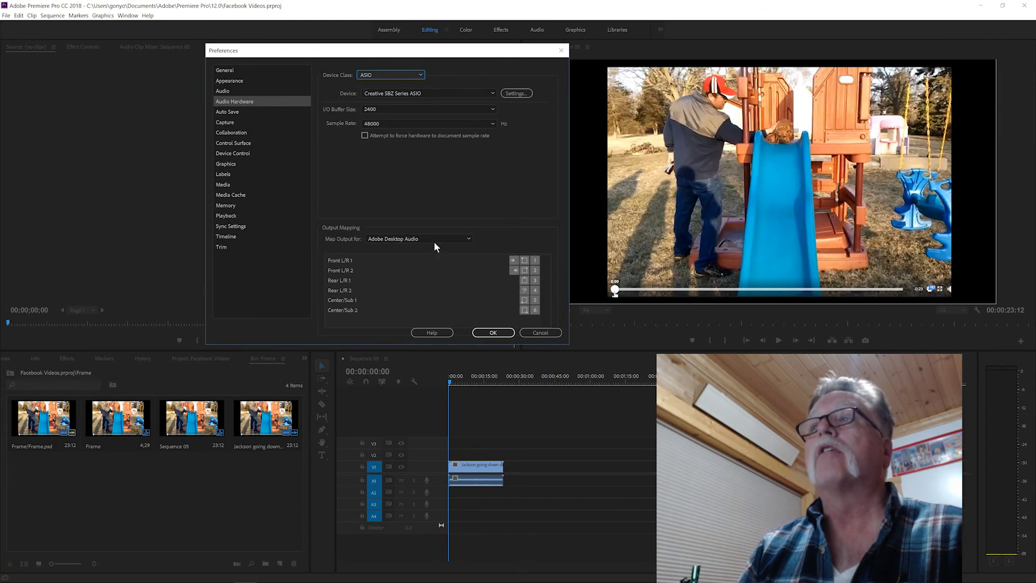
left_click(492, 332)
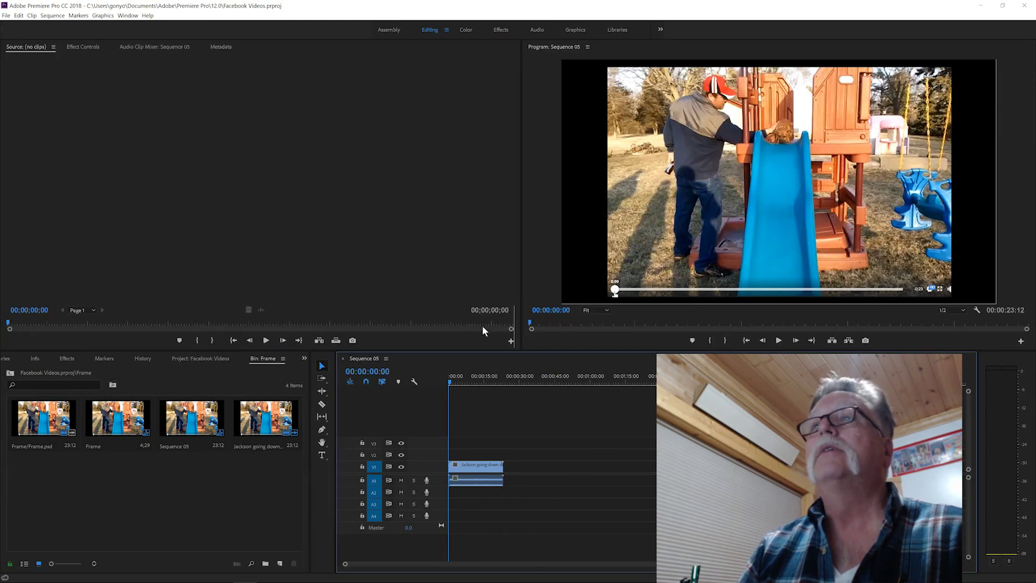